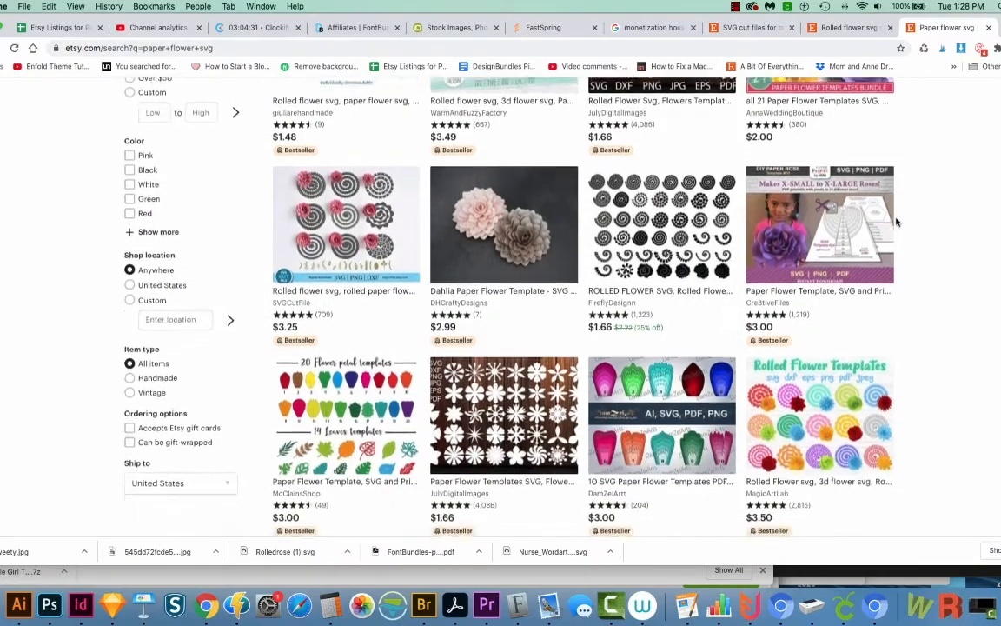
- Browse the paper flower SVG search results and the rolled rose SVG listing on Etsy
scroll(897, 223, down, 10)
scroll(897, 223, down, 5)
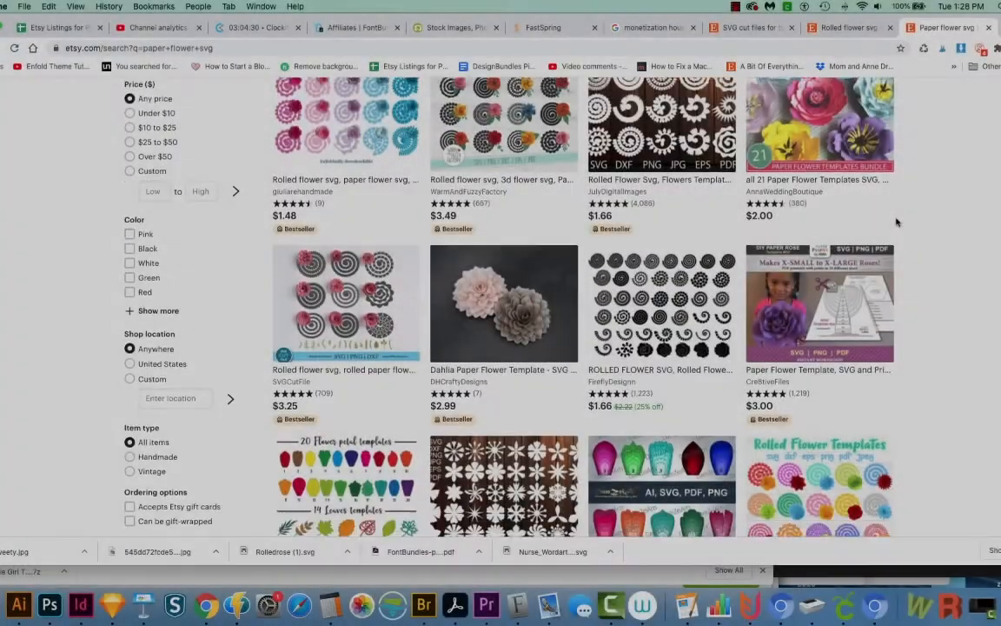
scroll(896, 222, down, 3)
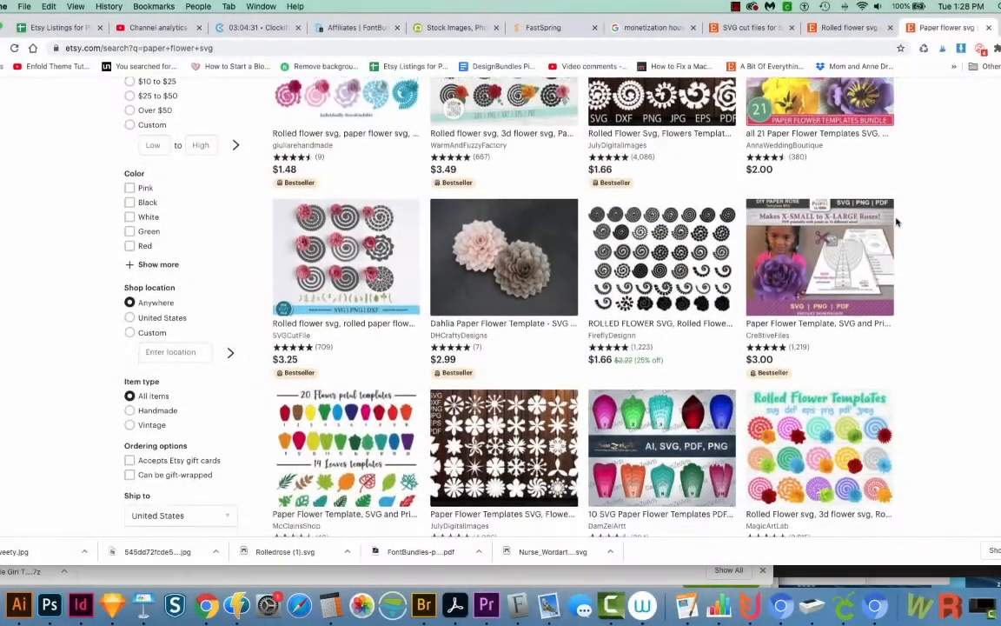
scroll(897, 223, down, 4)
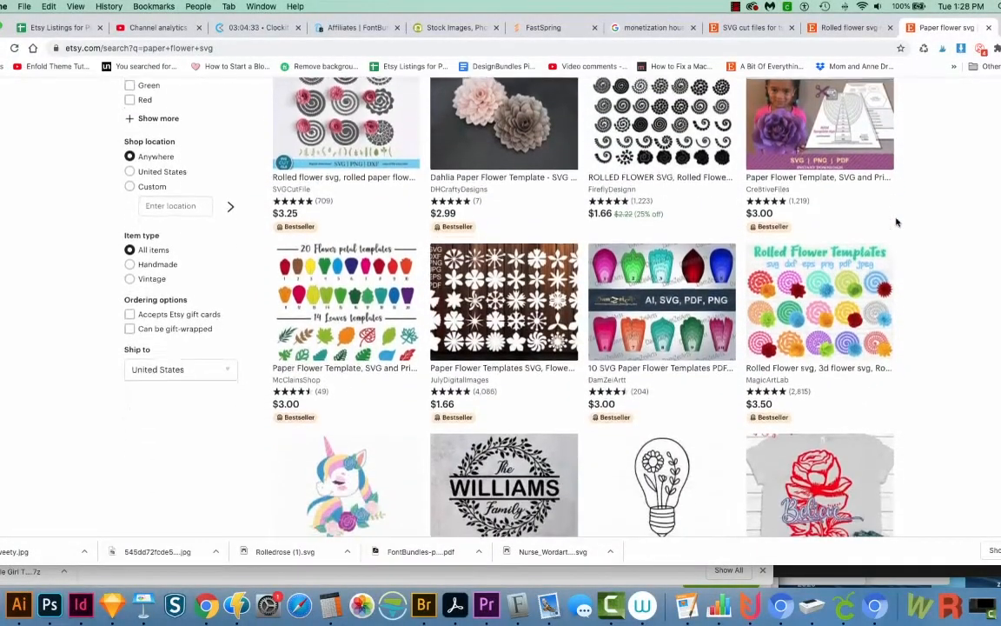
scroll(897, 223, down, 5)
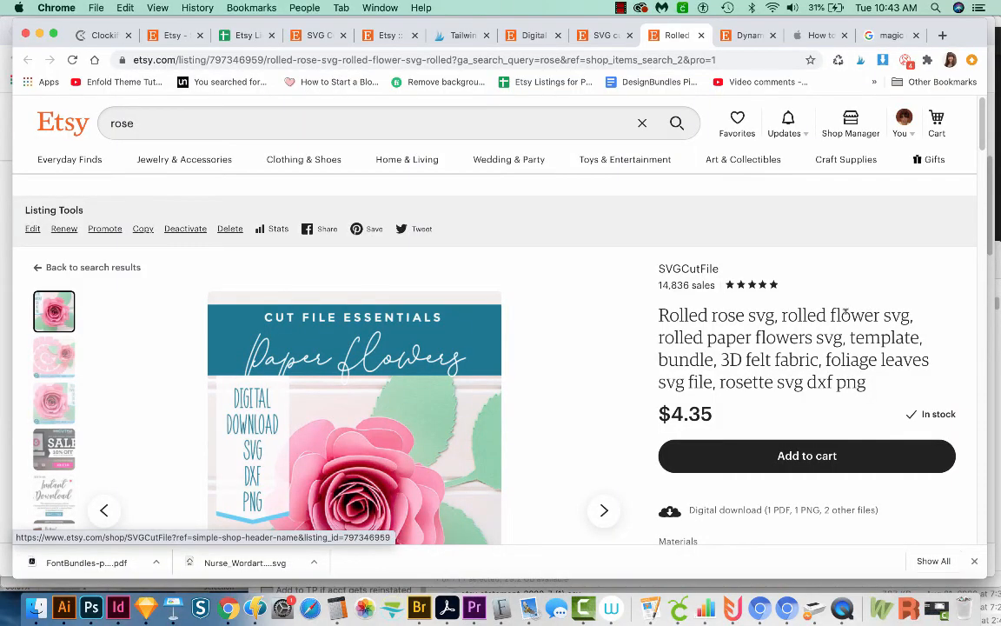
scroll(826, 374, down, 1)
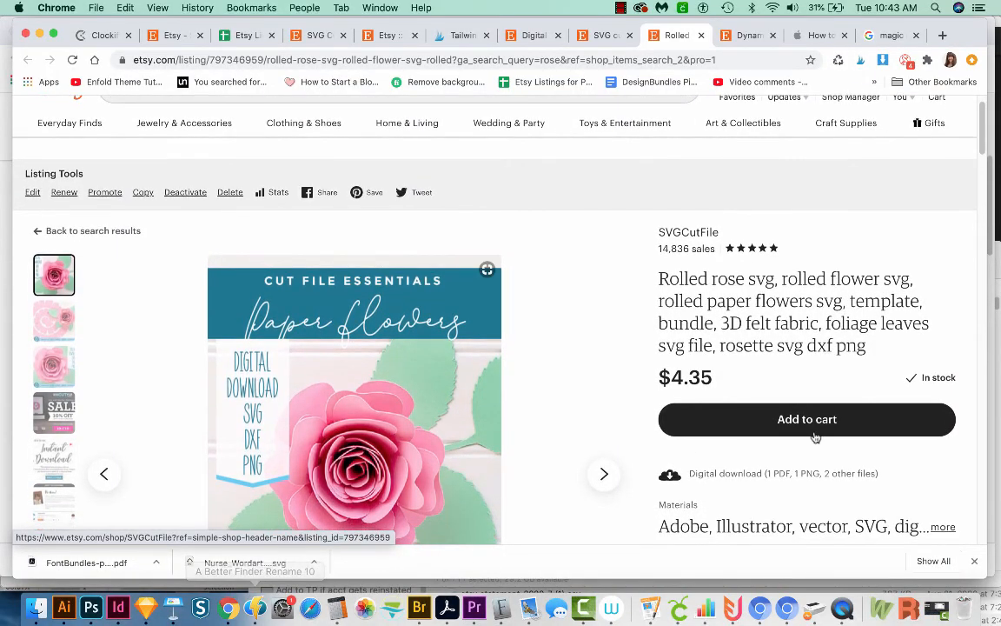
scroll(789, 380, up, 1)
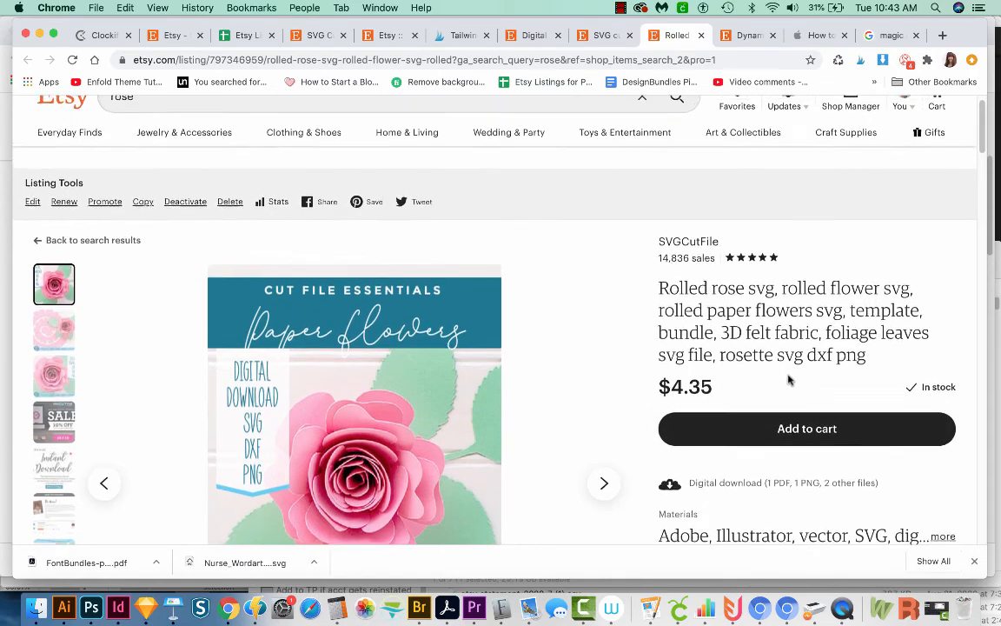
scroll(789, 380, up, 1)
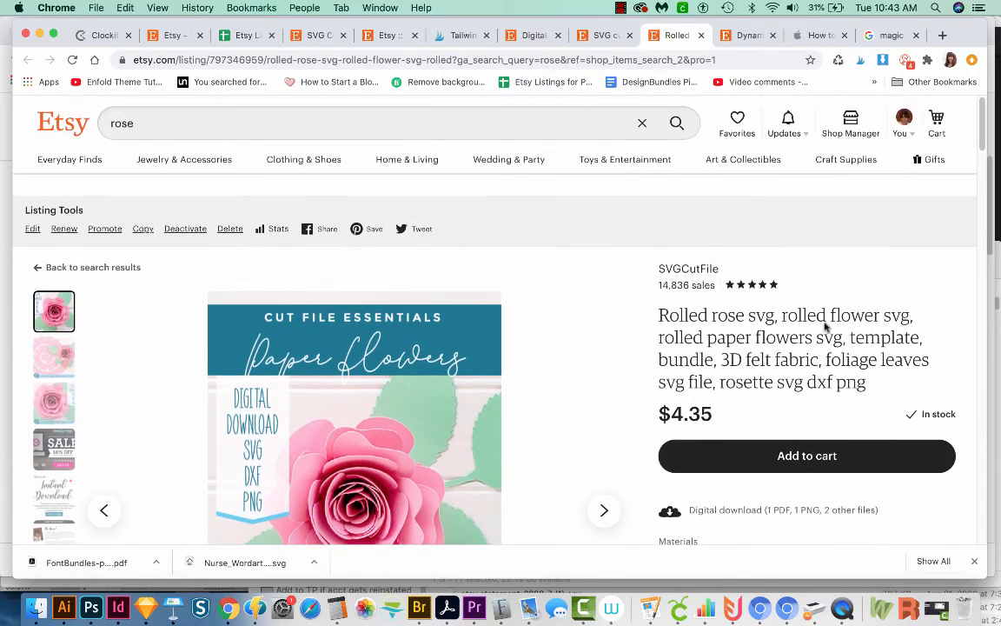
- Open the file downloads page of the Flamingo art purchase and show a downloaded file in Finder
click(909, 131)
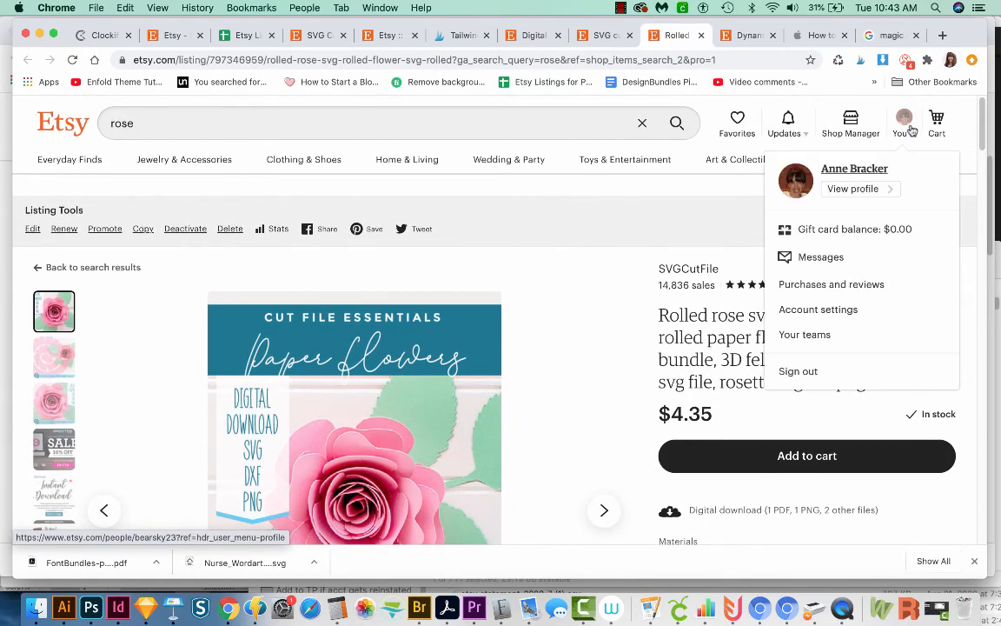
click(854, 292)
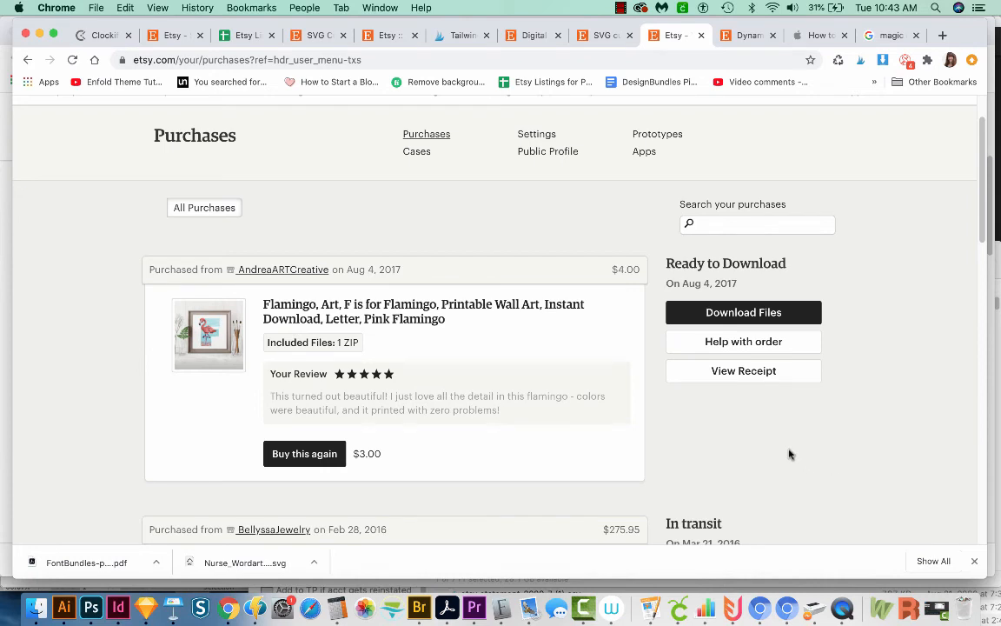
click(772, 321)
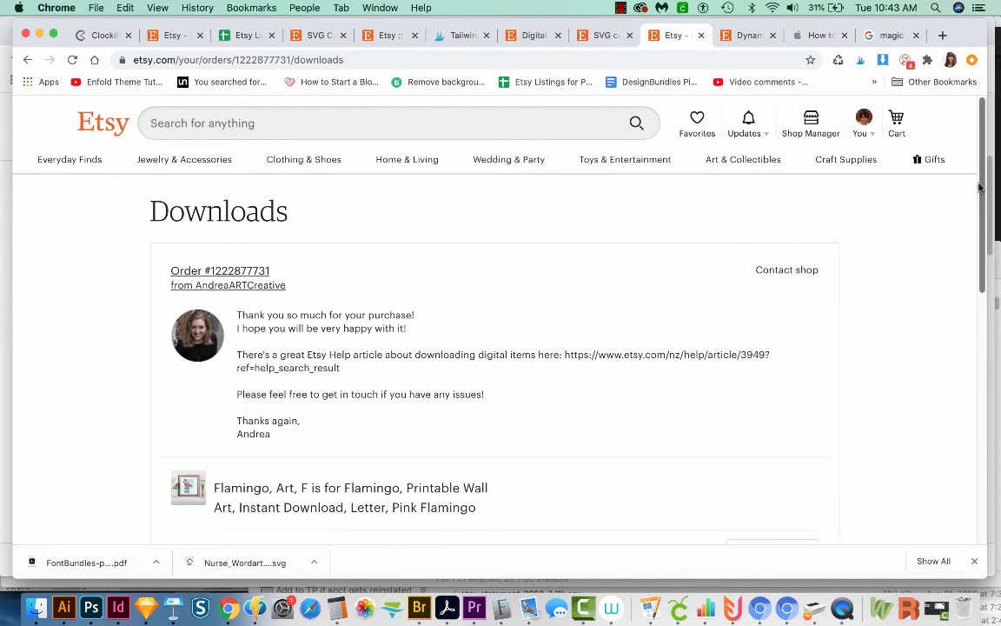
scroll(981, 188, down, 5)
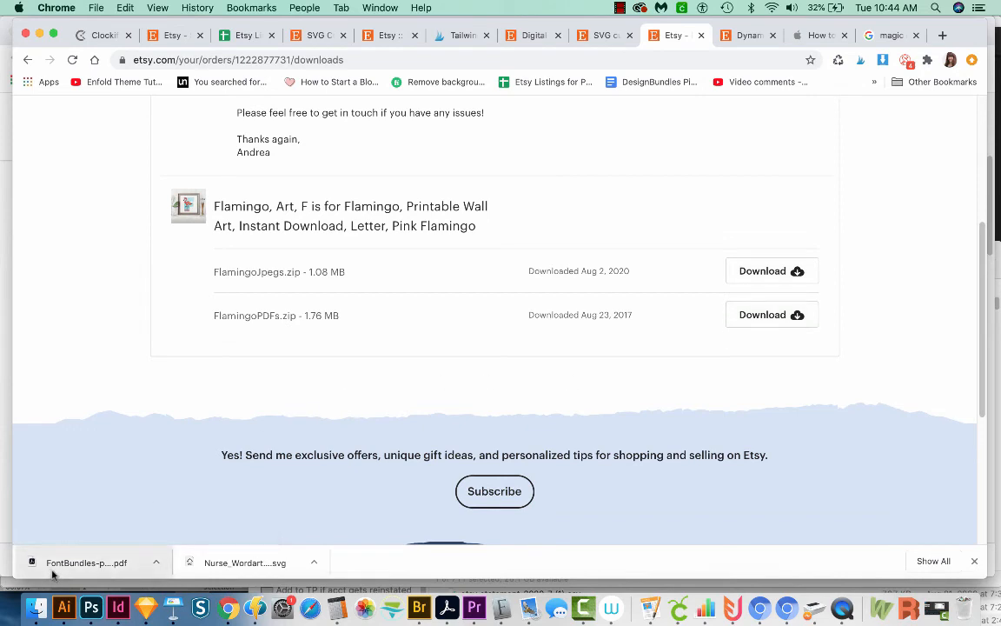
click(156, 565)
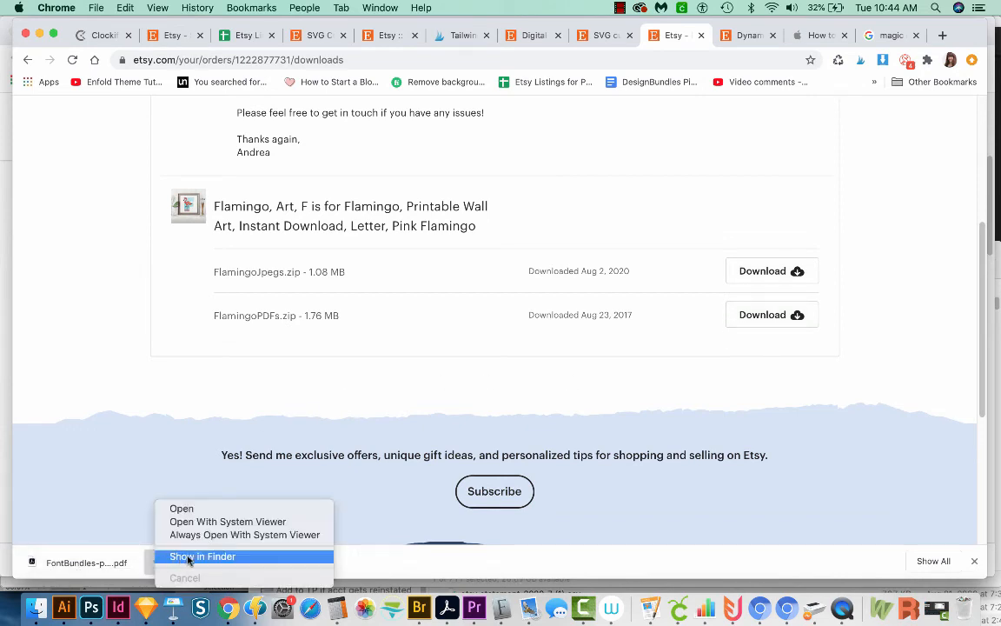
click(188, 557)
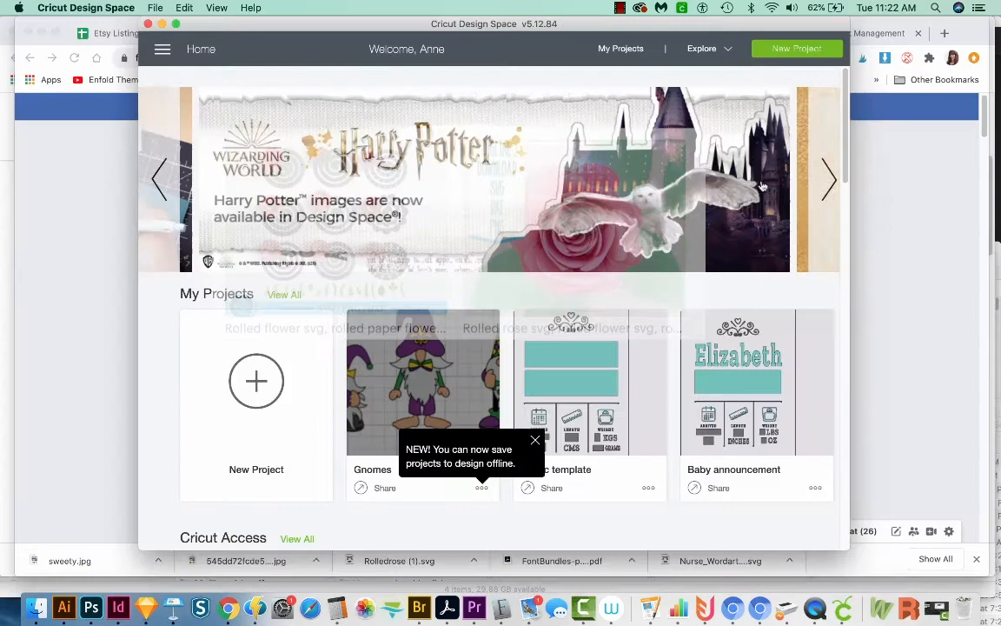
- Enlarge the Cricut Design Space window to fill the screen and start a new project
drag(448, 24, 313, 5)
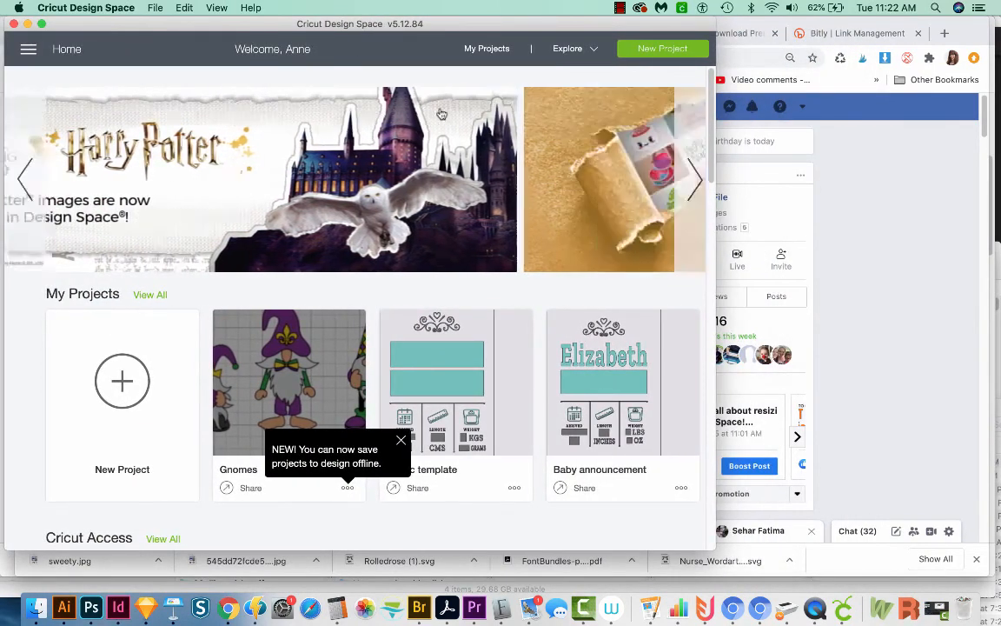
drag(710, 546, 987, 589)
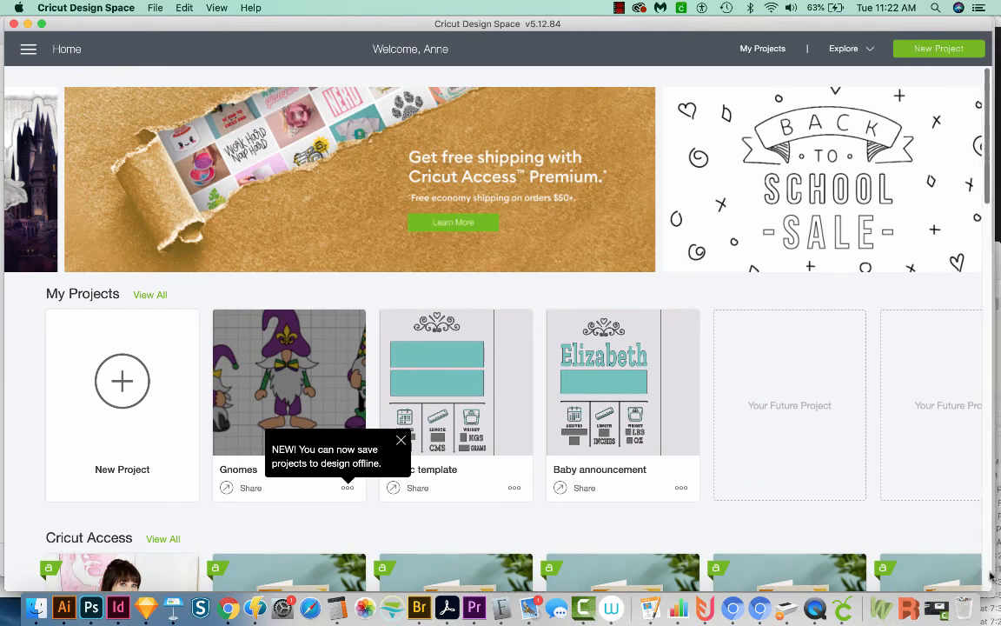
click(122, 384)
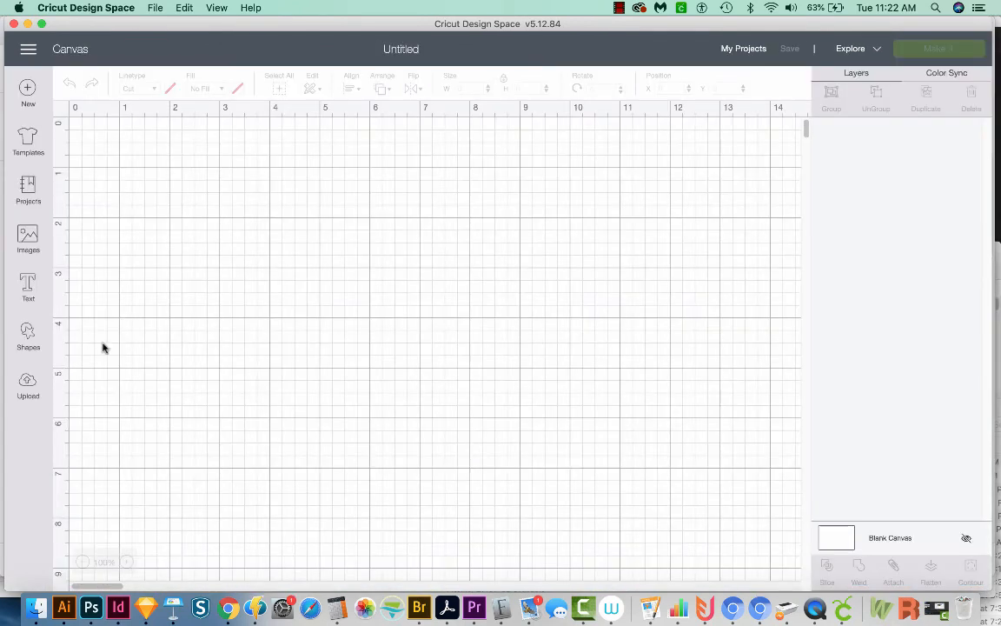
- Upload Rolledrose (1).svg from the Downloads folder as an image and save it under the name Rolledrose (1)
click(28, 387)
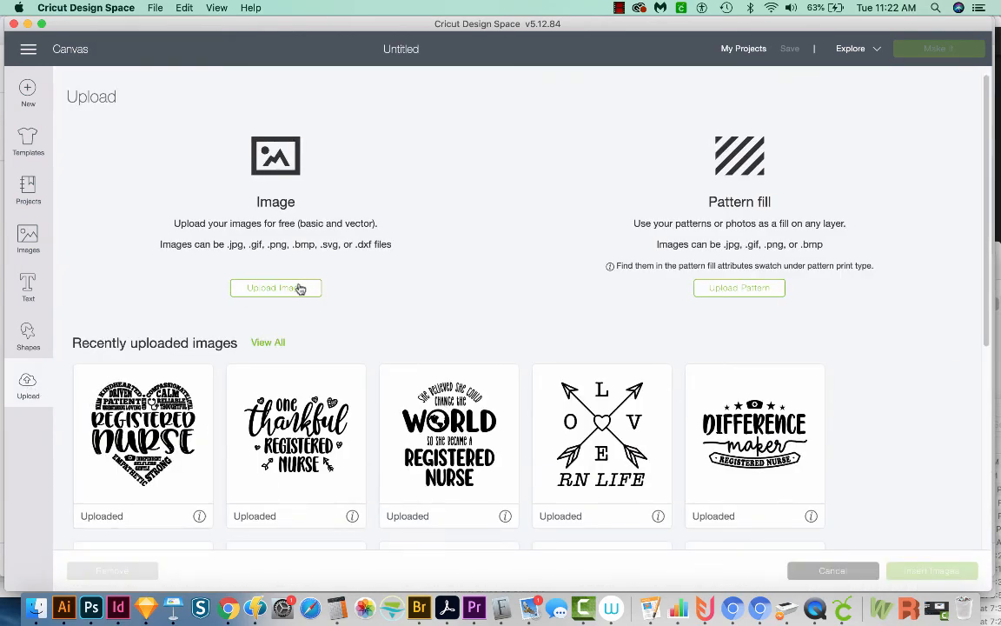
click(280, 291)
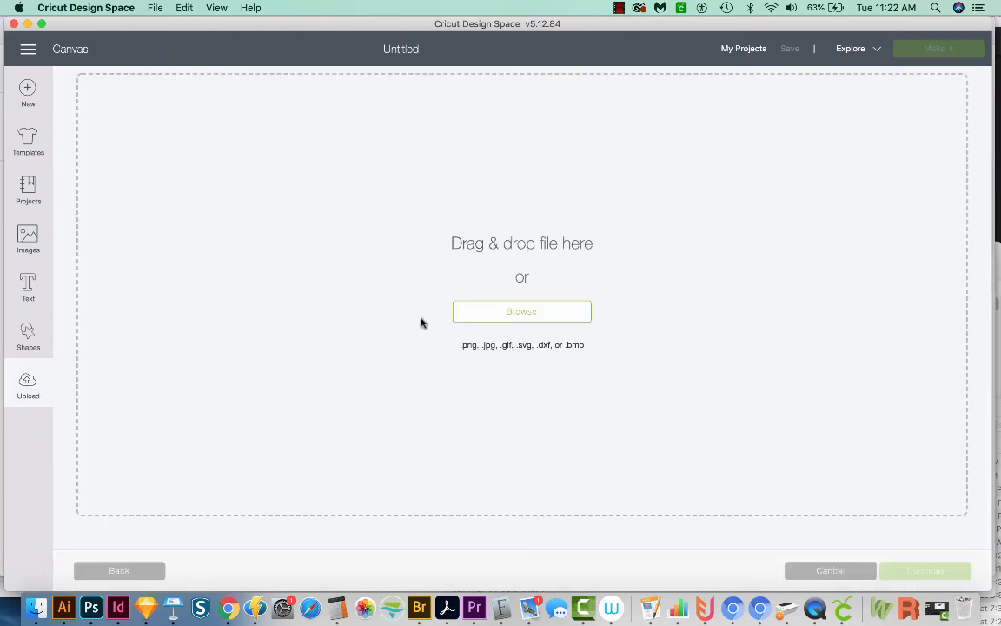
click(522, 313)
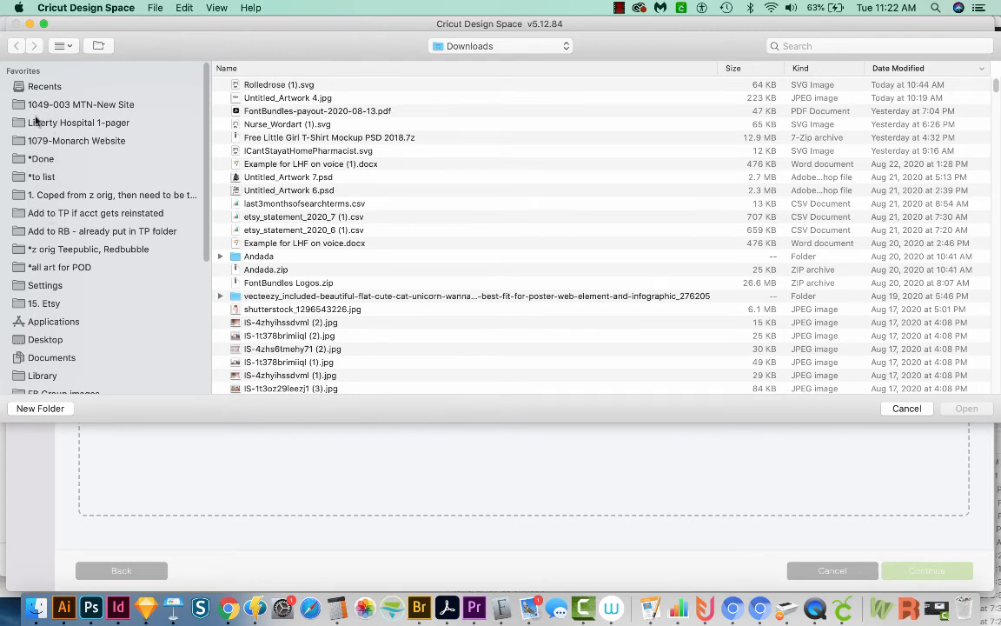
click(293, 86)
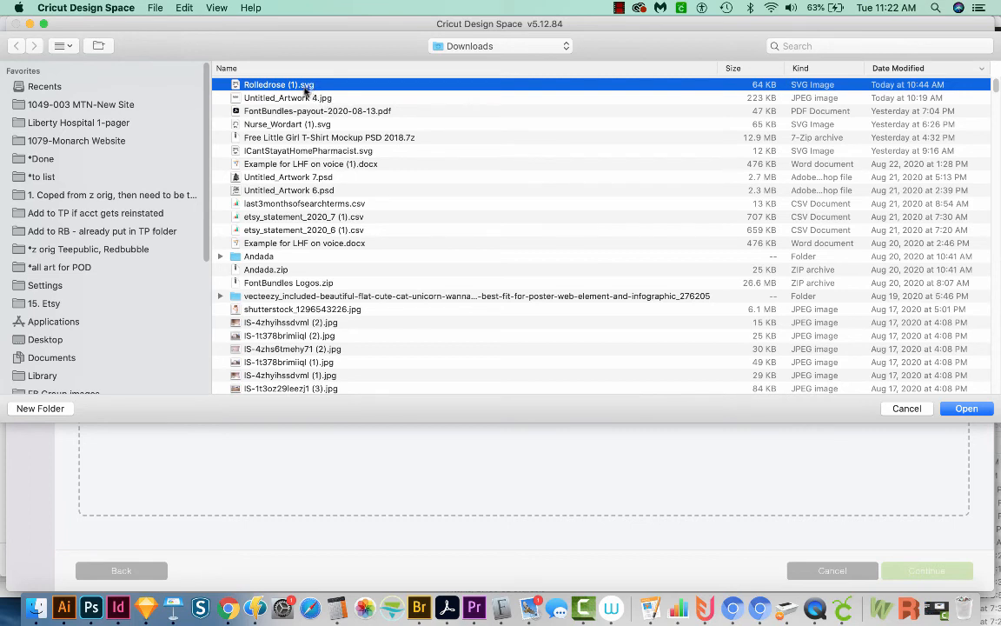
click(968, 408)
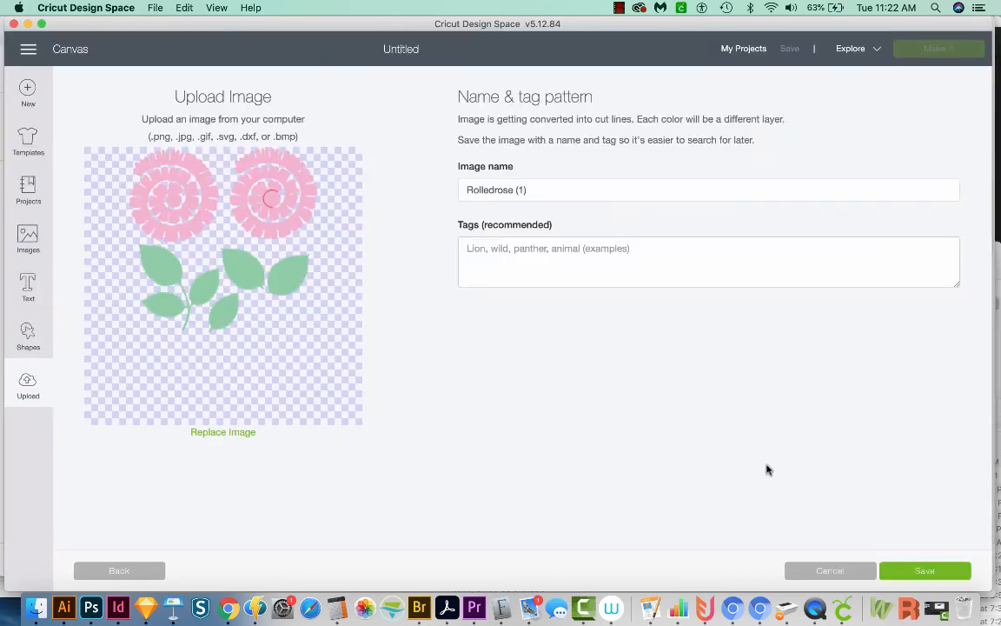
click(925, 572)
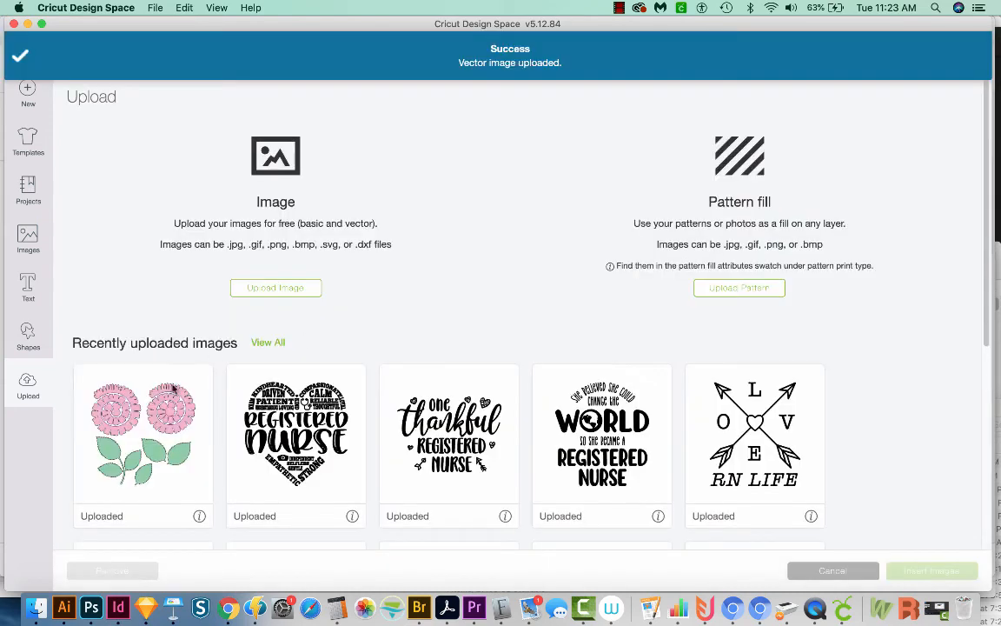
- Insert the uploaded rolled rose image on the canvas and enlarge it proportionally to about 17.4 by 17.1 inches
click(136, 397)
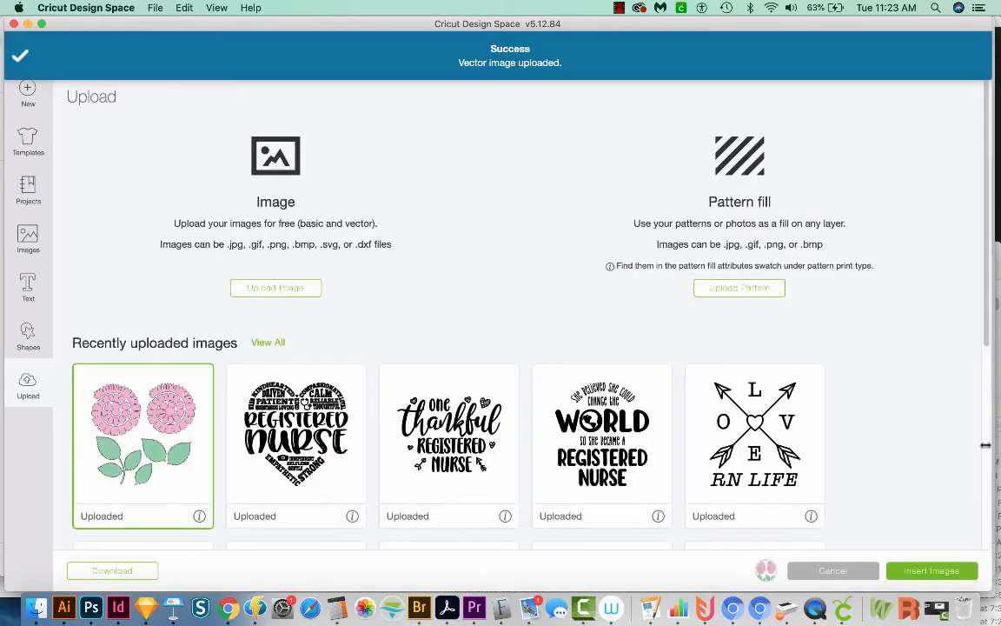
click(919, 571)
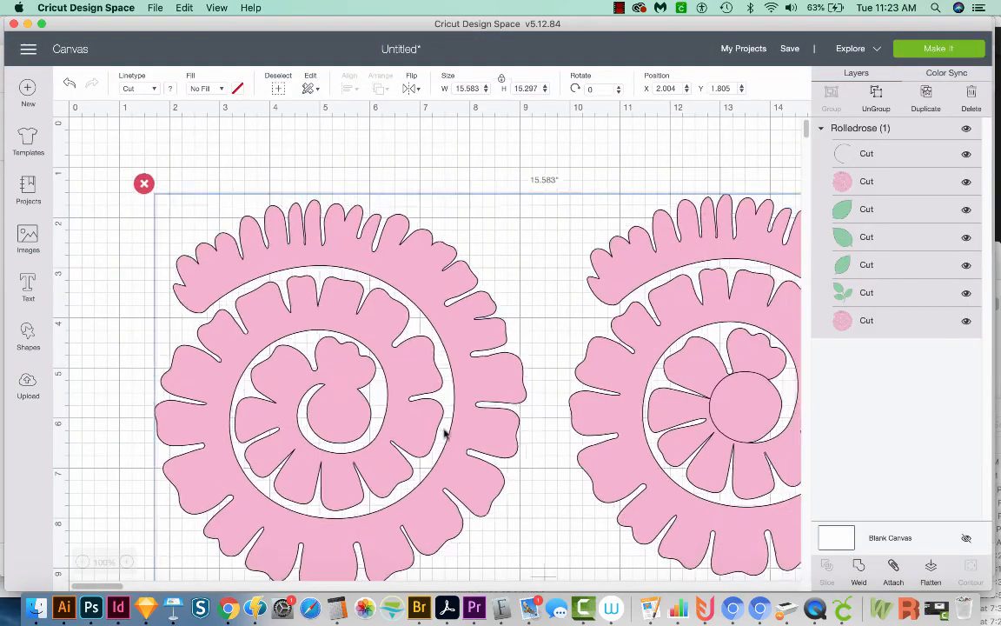
click(80, 563)
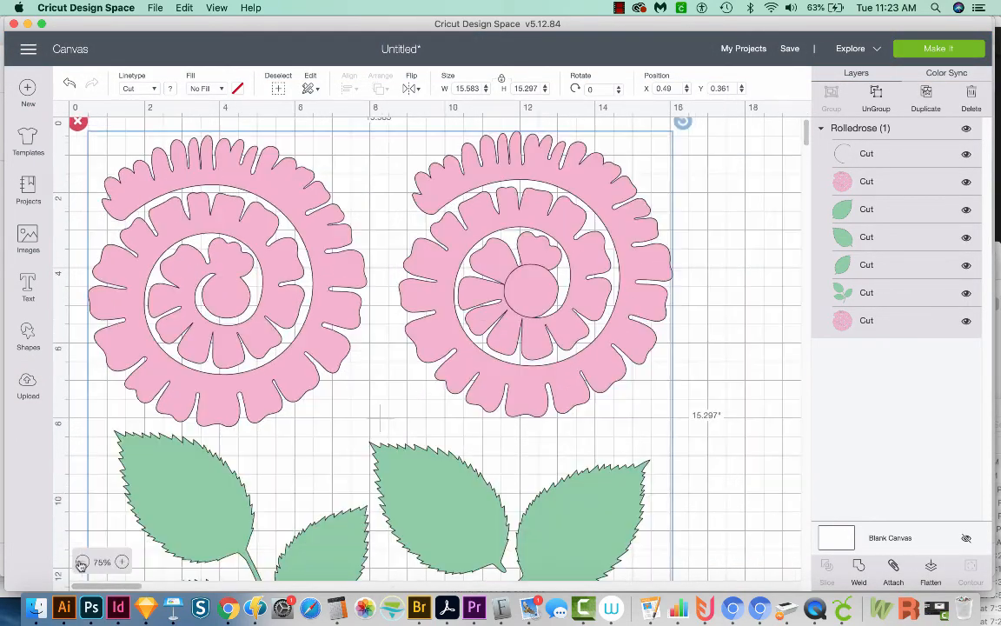
click(80, 562)
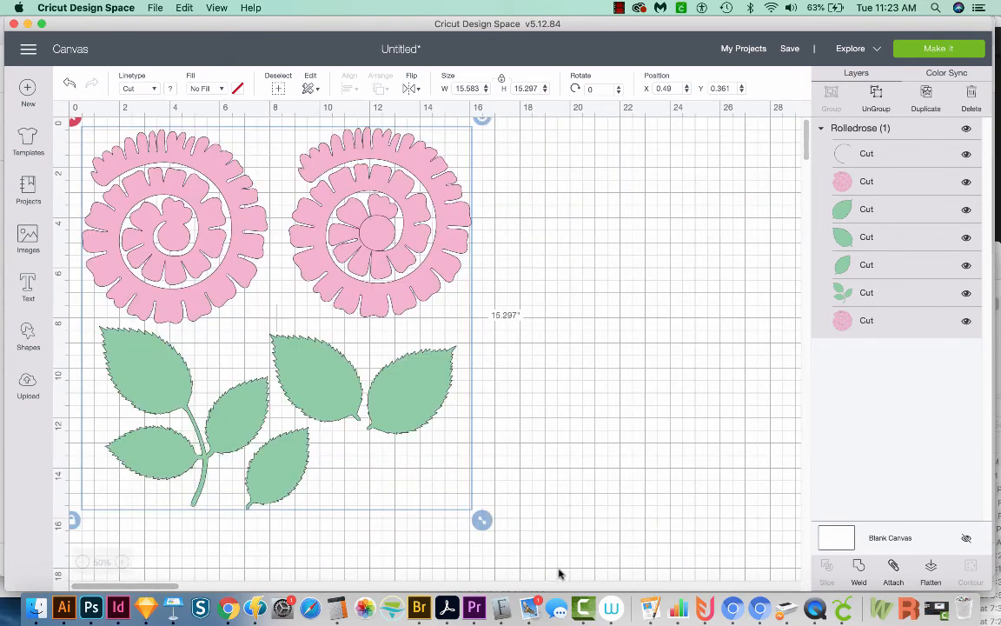
drag(483, 524, 528, 564)
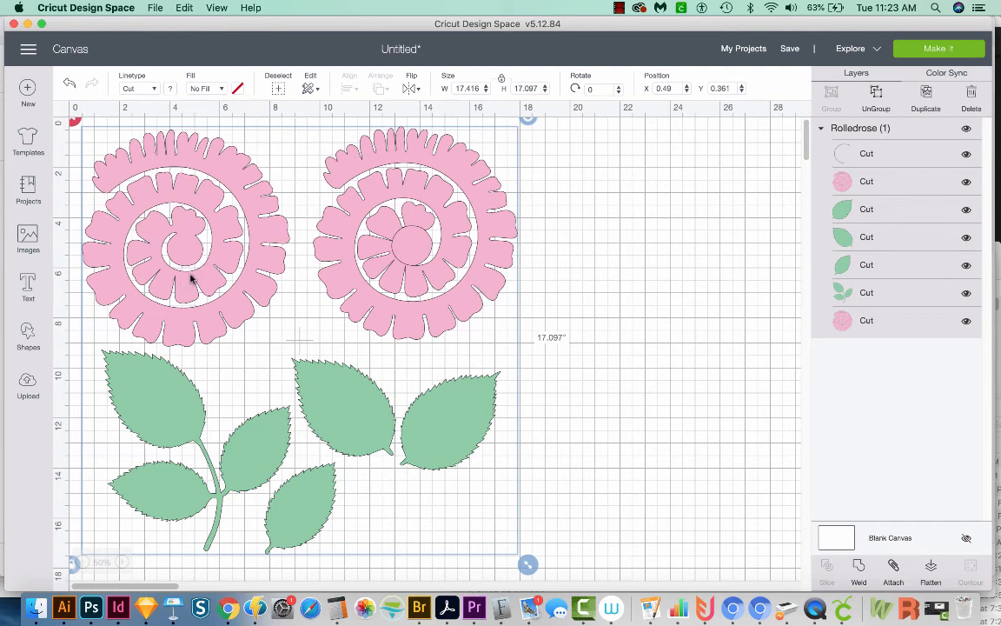
- Ungroup the rolled rose design and cut the upper-left pink rose spiral from the canvas to the clipboard
click(876, 96)
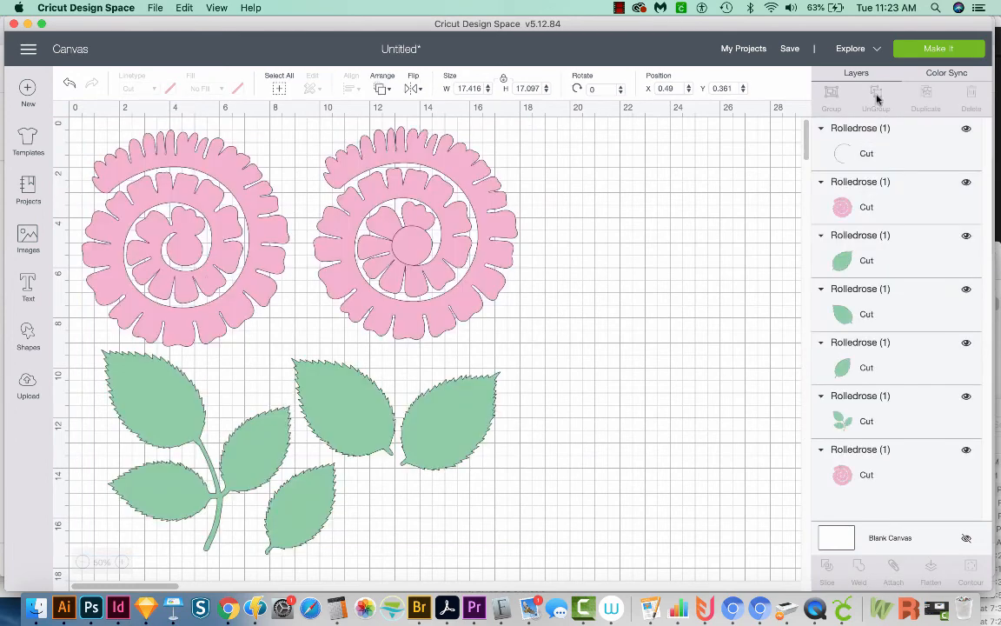
click(212, 285)
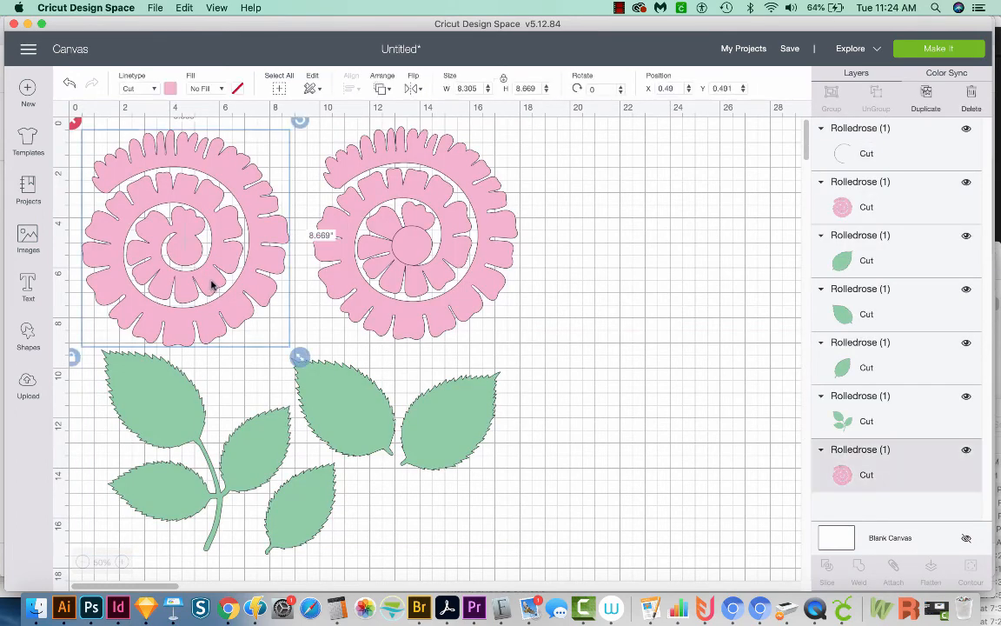
key(Delete)
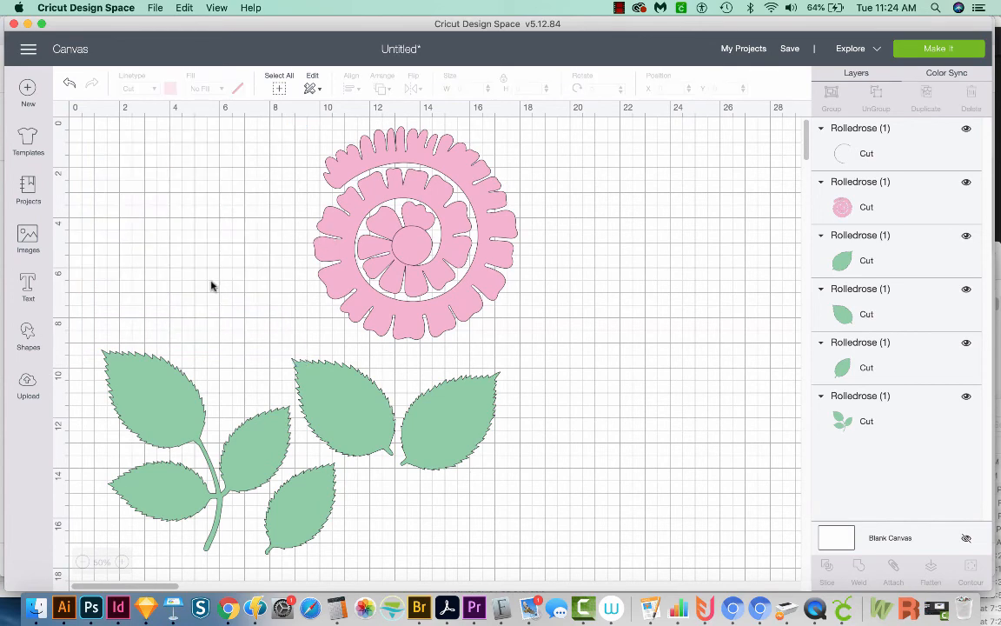
- Replace all remaining pieces with the copied rose spiral and place it near the canvas origin, at about X 0.27, Y 0.35
key(super+a)
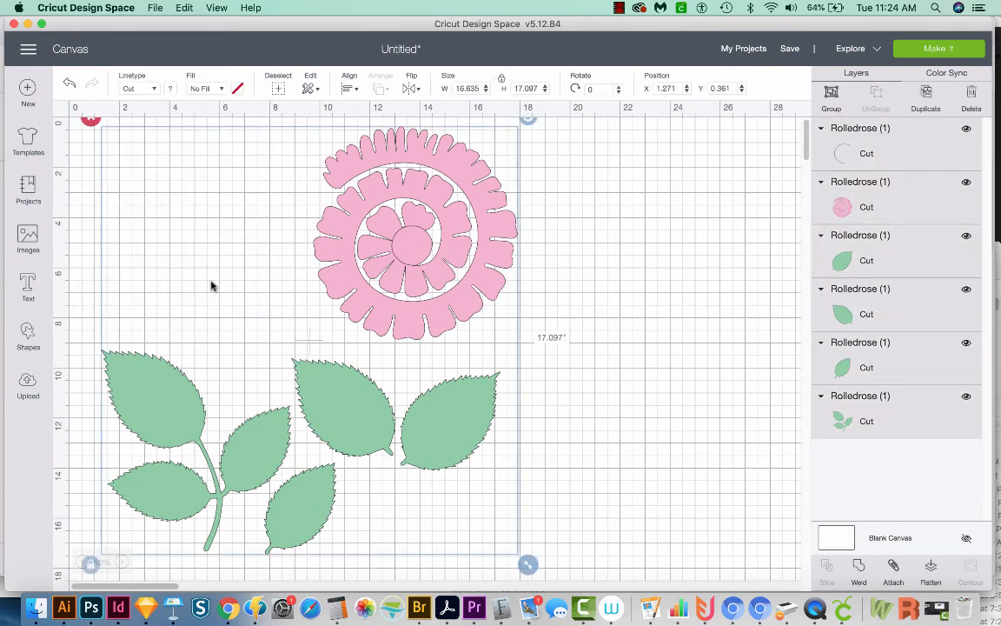
key(Delete)
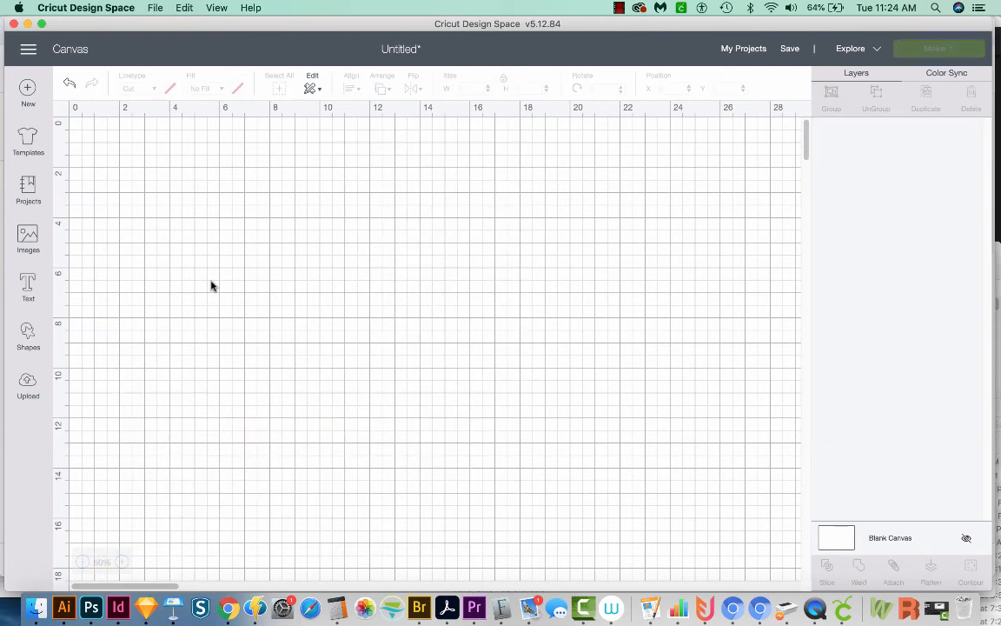
key(super+v)
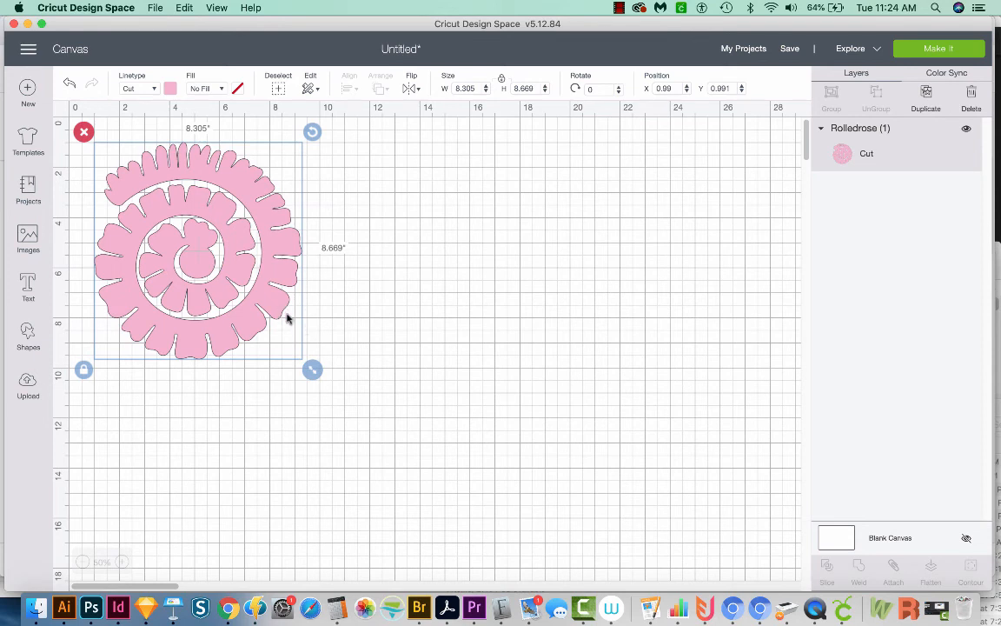
drag(249, 317, 212, 317)
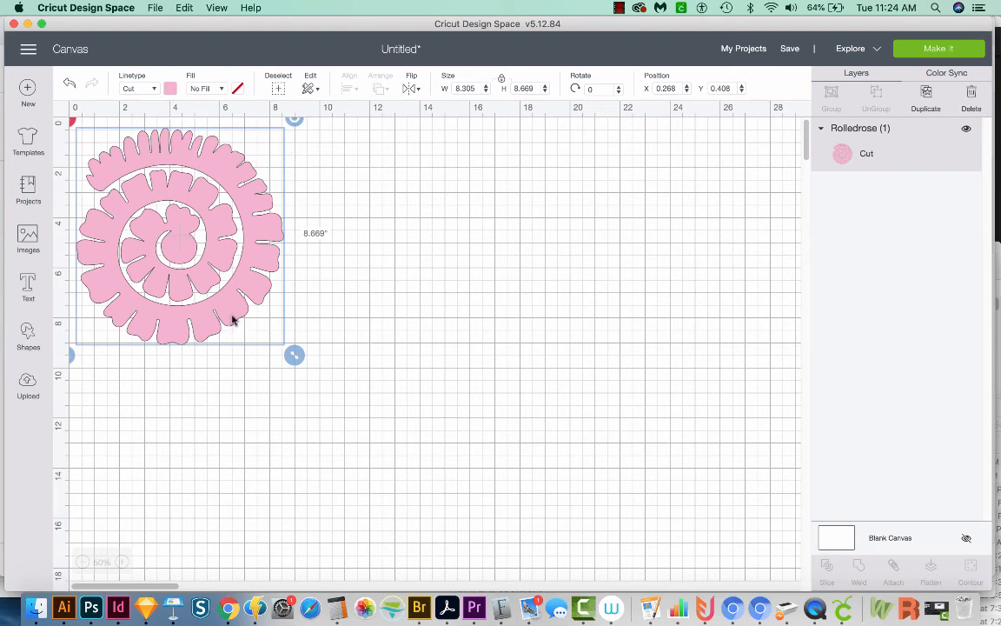
drag(231, 320, 232, 318)
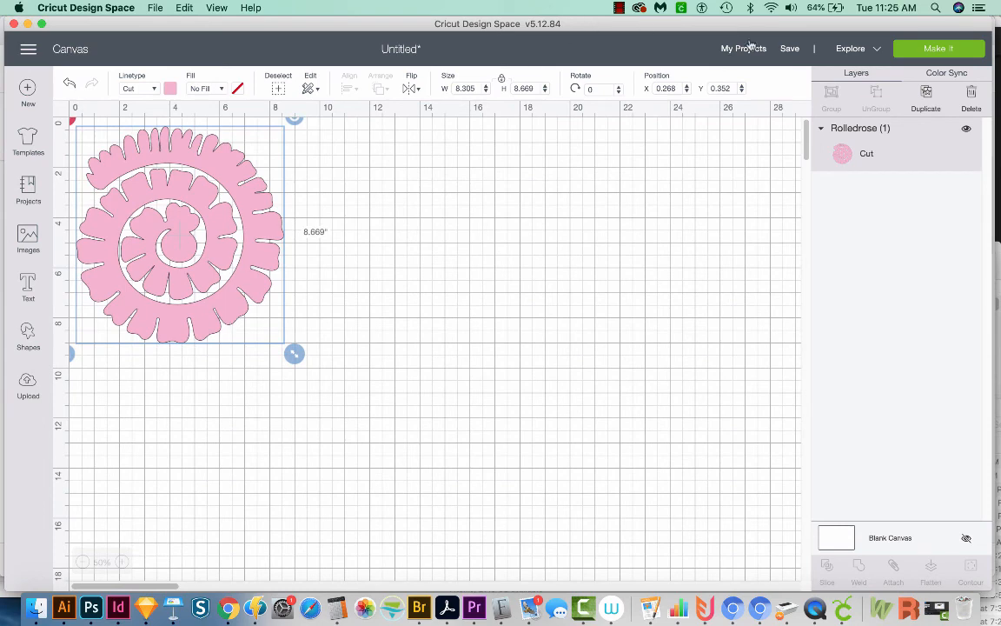
- Preview the rose spiral on the cutting mat and check the available material sizes before returning to the canvas
click(935, 52)
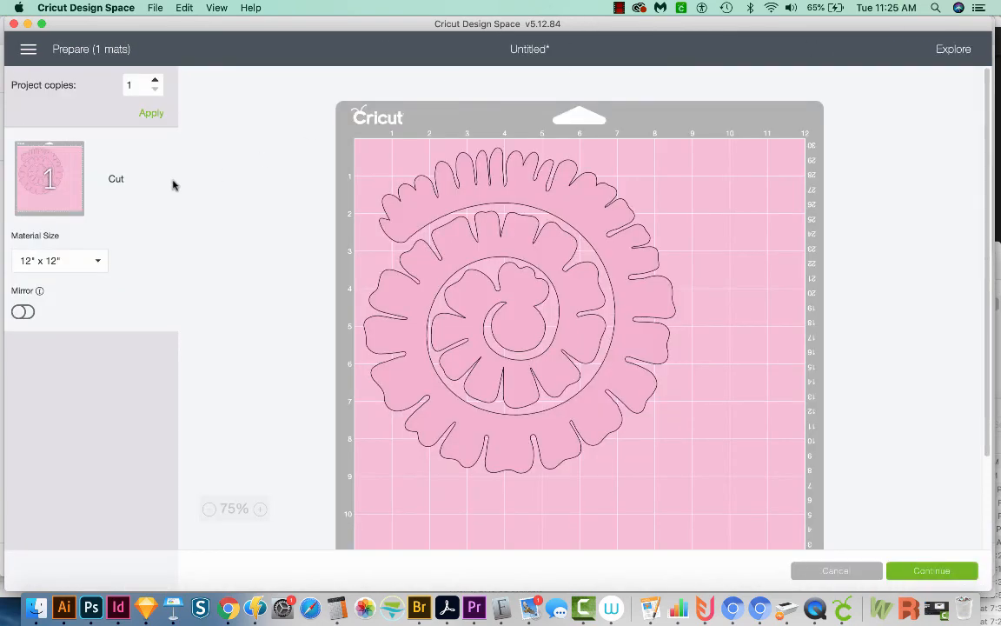
click(83, 266)
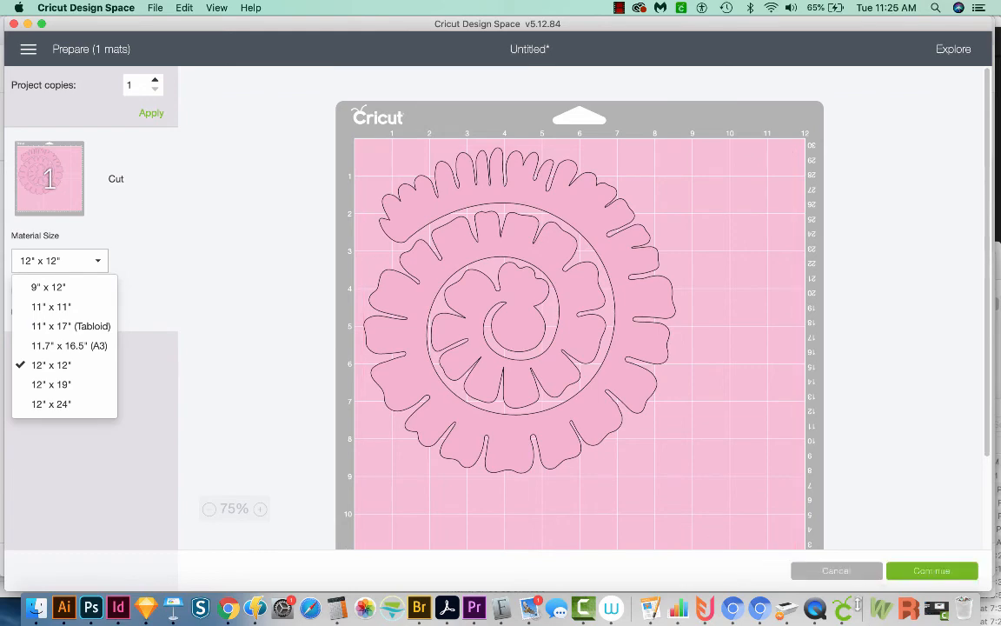
click(851, 573)
- Shrink the rose spiral proportionally to about 7.85 inches wide by 8.2 inches high
click(236, 305)
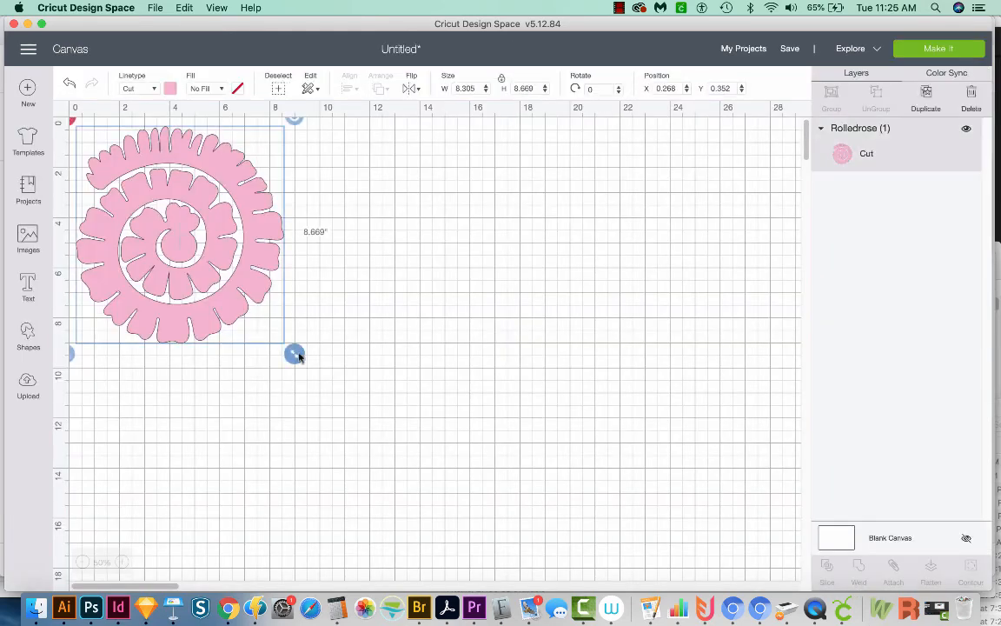
drag(295, 356, 283, 350)
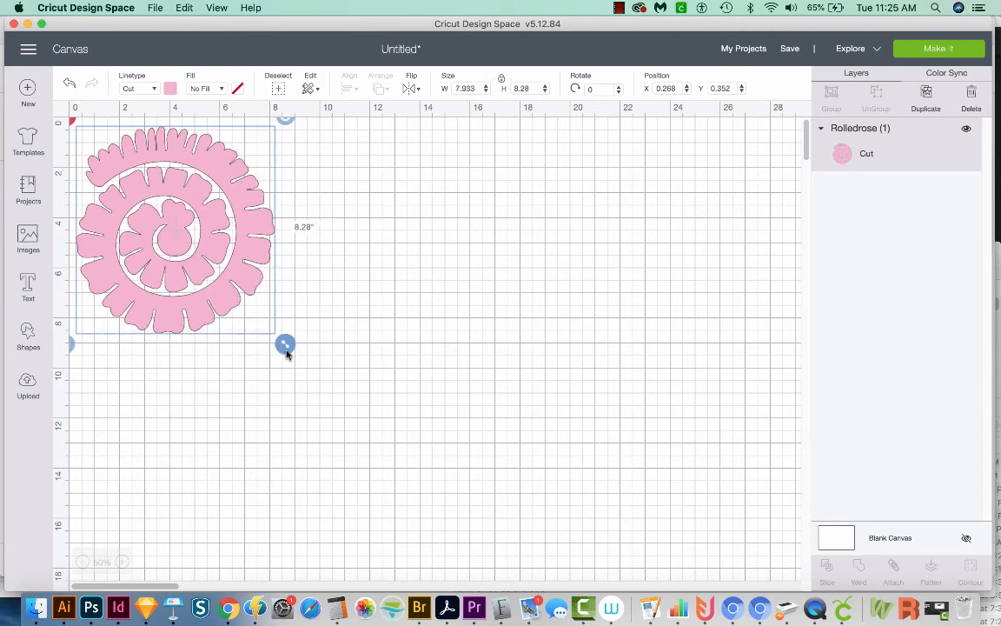
drag(285, 347, 285, 347)
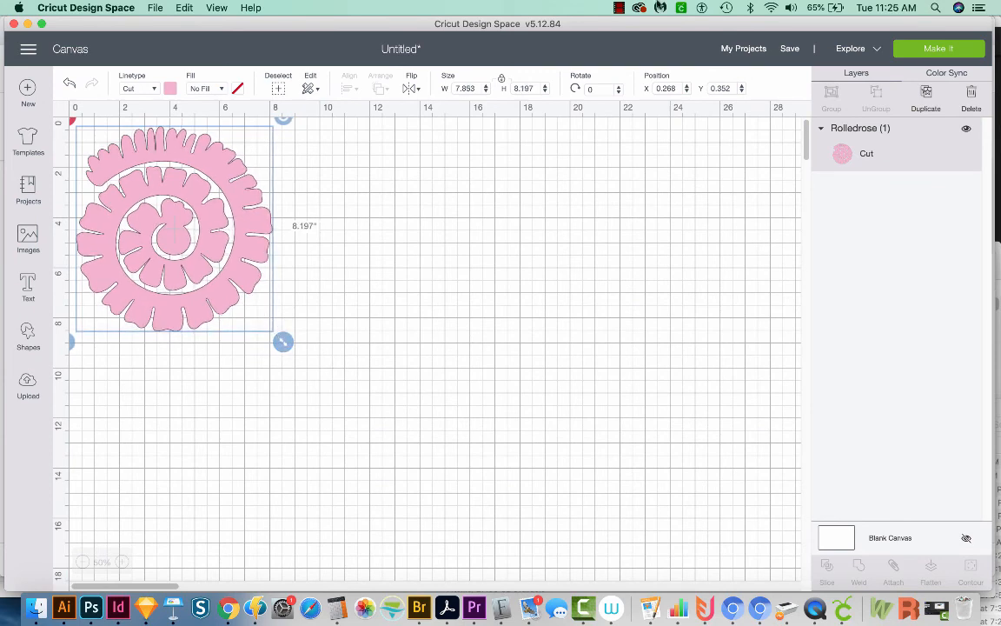
- Prepare the rose spiral for cutting on 8.5" x 11" (Letter) material and continue to the machine connection stage
click(942, 51)
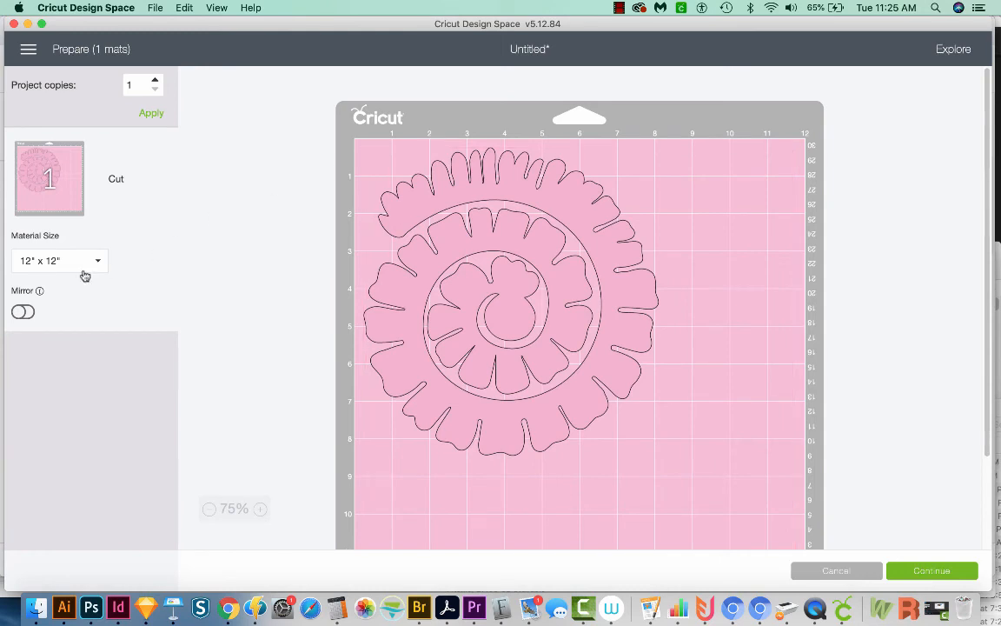
click(97, 264)
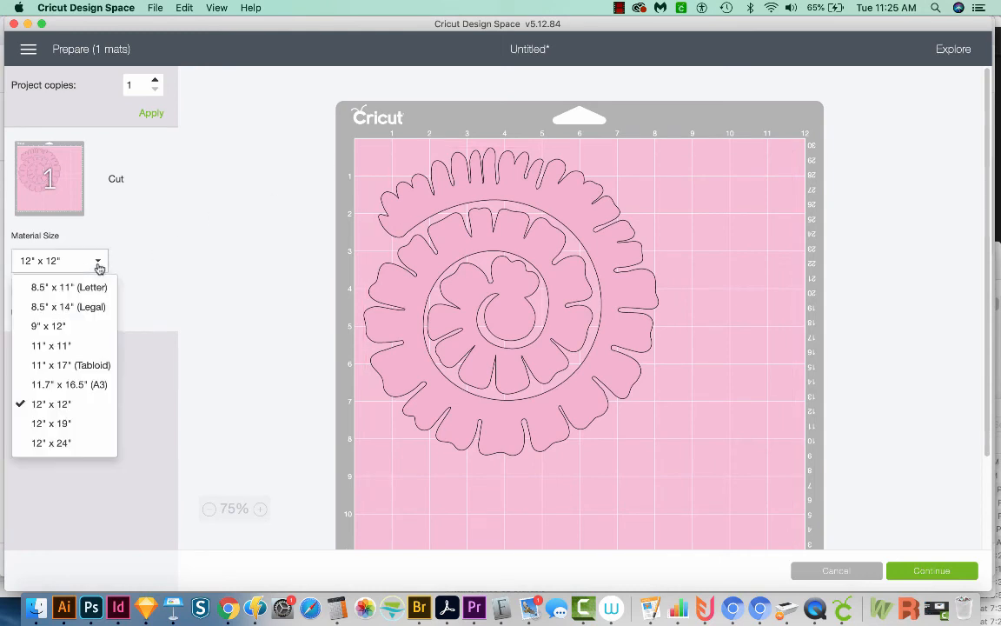
click(53, 290)
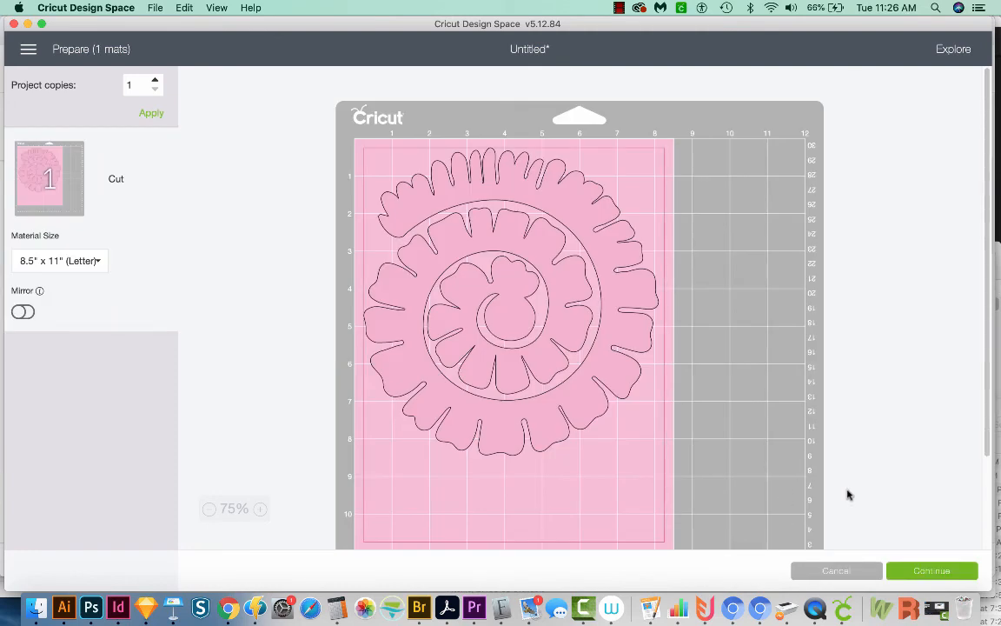
click(931, 571)
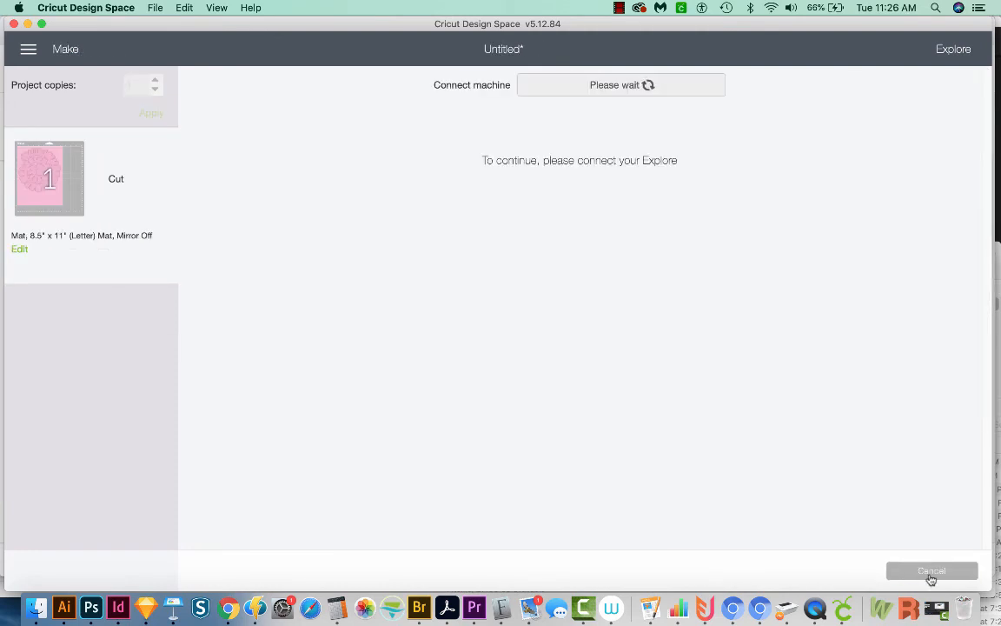